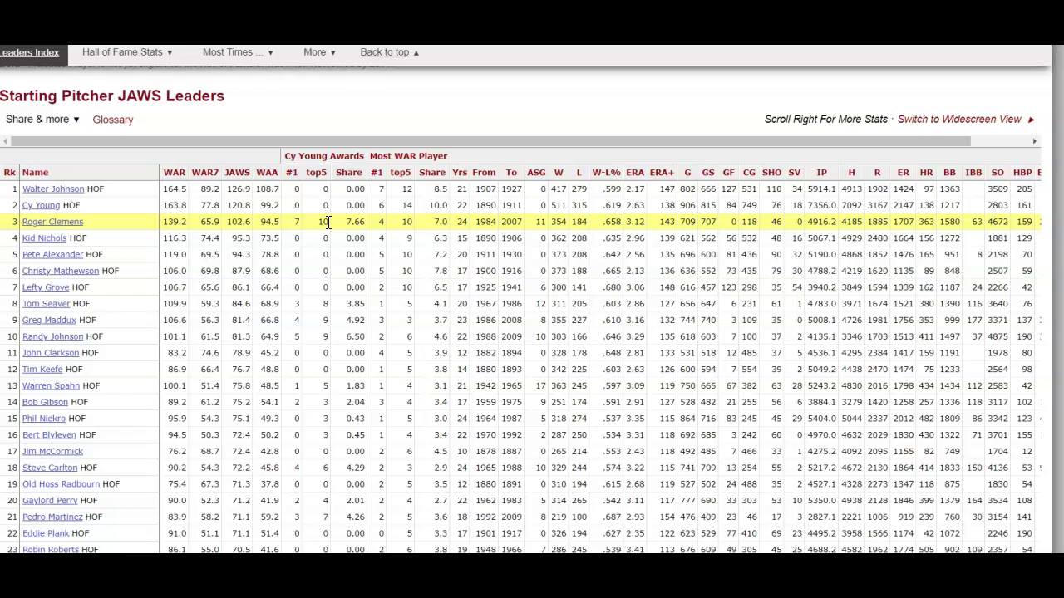
- Compare the Cy Young Award and Most WAR figures of Roger Clemens and Tom Seaver in the Starting Pitcher JAWS Leaders table
{"action": "left_click", "coordinate": [328, 222]}
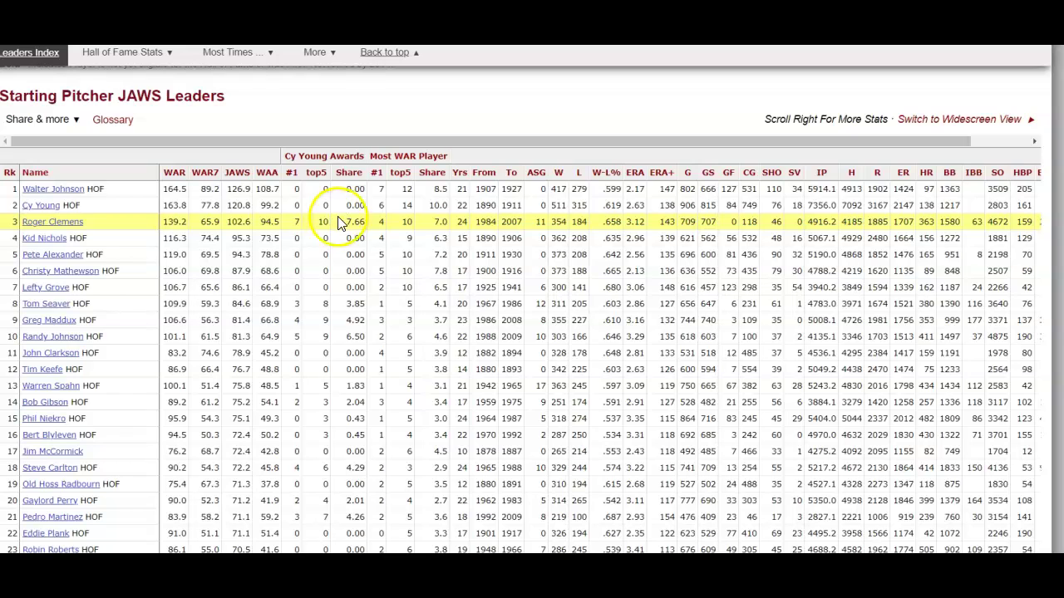
{"action": "left_click", "coordinate": [380, 307]}
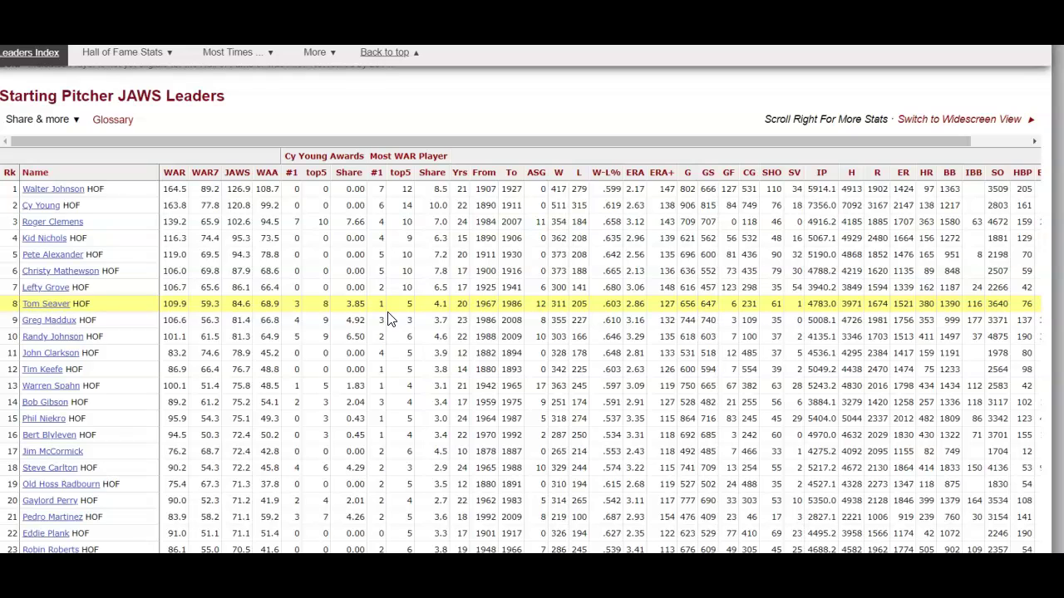
{"action": "left_click", "coordinate": [479, 239]}
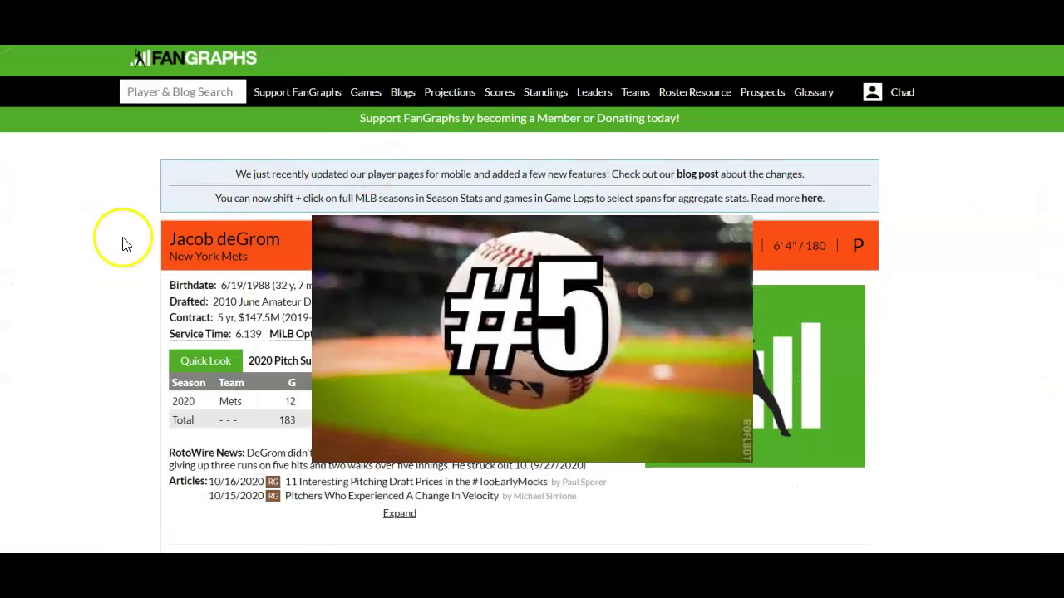
- Examine the season-by-season pitching statistics of Jacob deGrom and Zack Greinke on their FanGraphs player pages
{"action": "scroll", "coordinate": [91, 257], "scroll_direction": "down", "scroll_amount": 5}
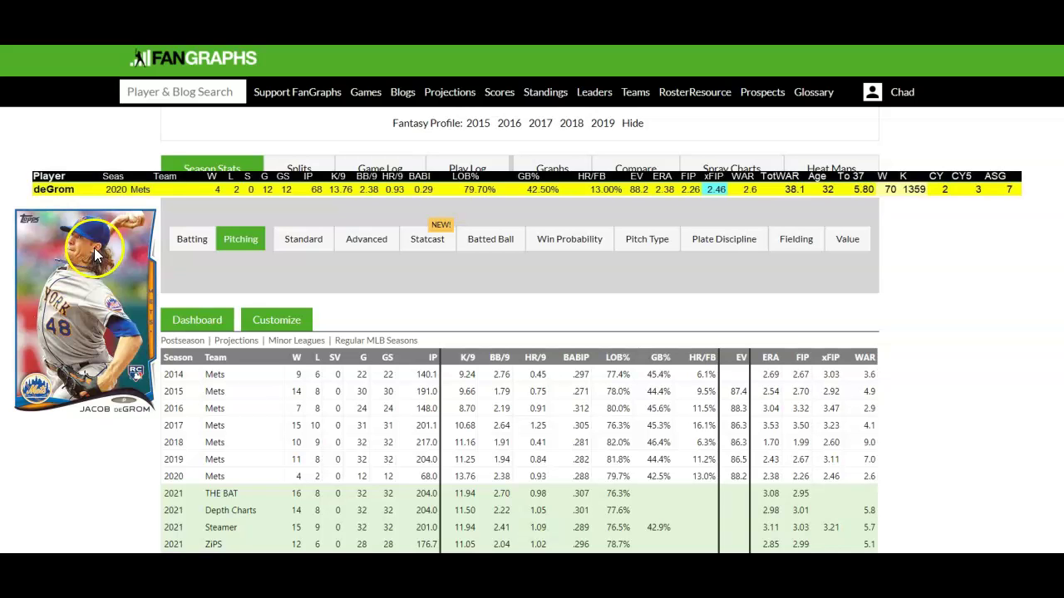
{"action": "scroll", "coordinate": [50, 262], "scroll_direction": "down", "scroll_amount": 3}
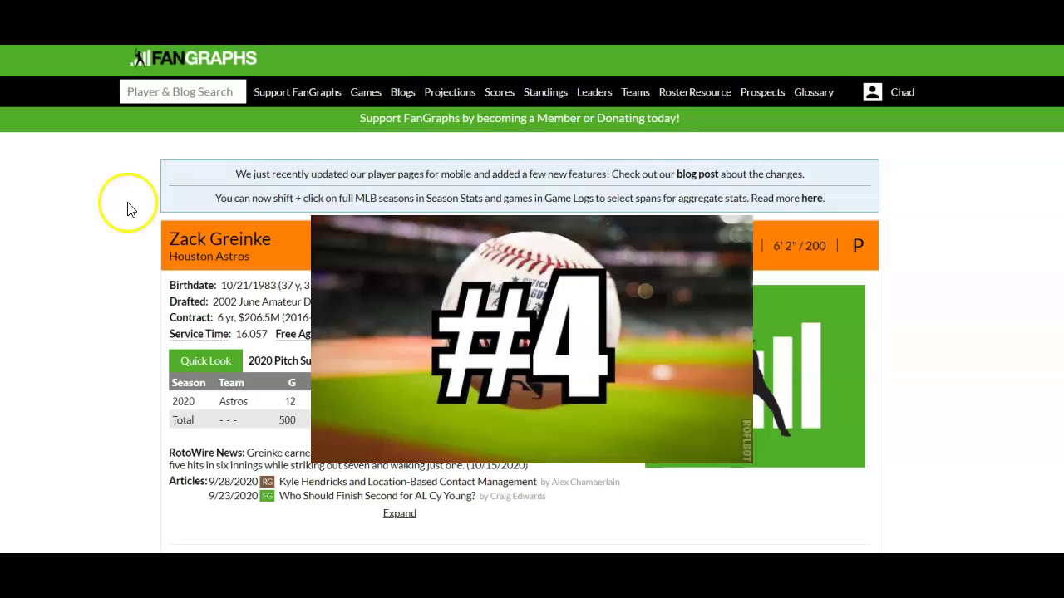
{"action": "scroll", "coordinate": [34, 241], "scroll_direction": "down", "scroll_amount": 5}
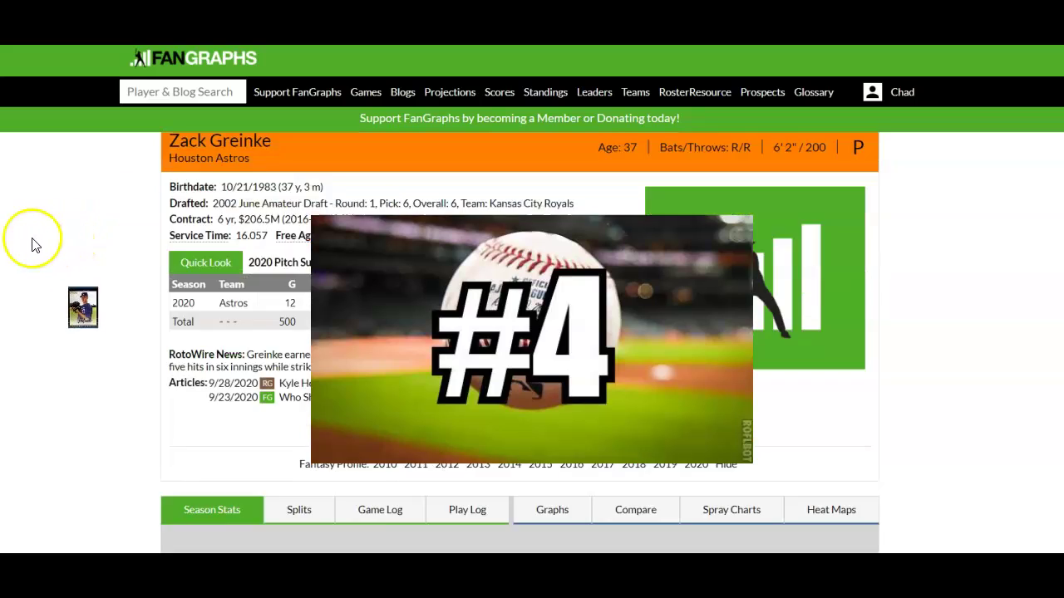
{"action": "scroll", "coordinate": [15, 226], "scroll_direction": "down", "scroll_amount": 2}
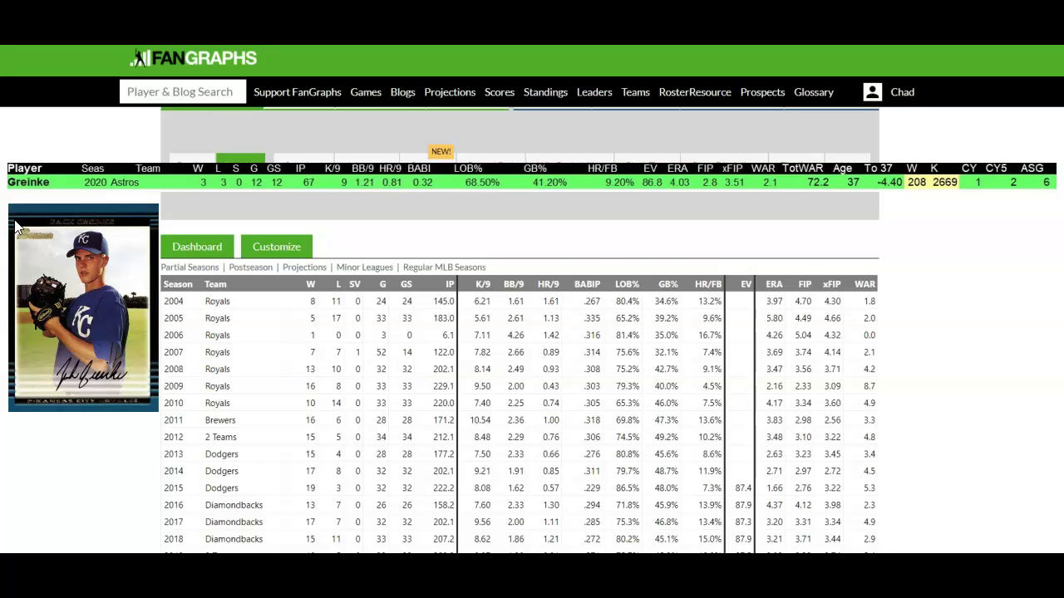
{"action": "scroll", "coordinate": [15, 226], "scroll_direction": "down", "scroll_amount": 1}
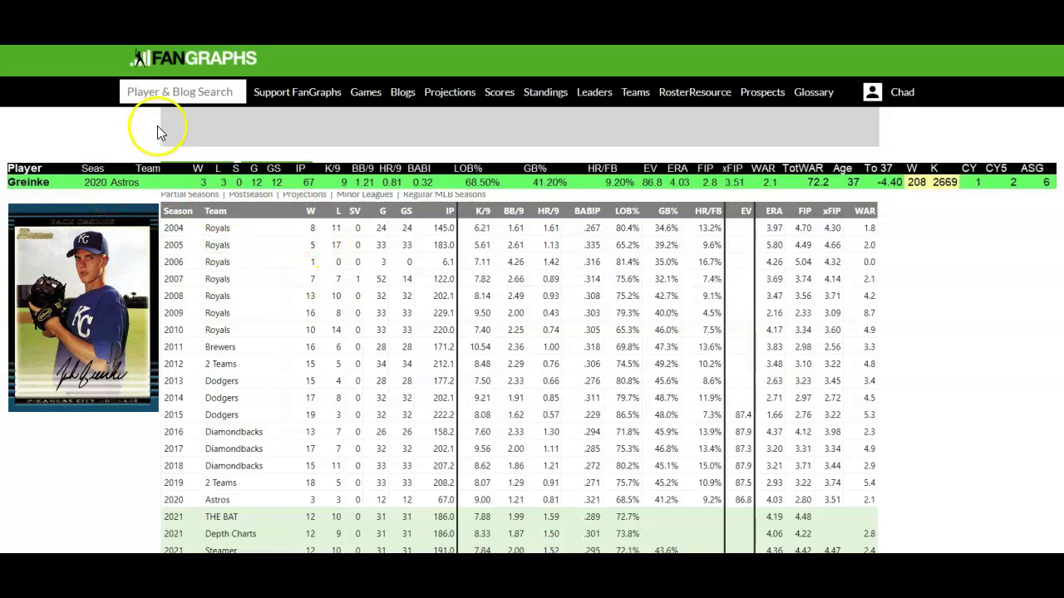
{"action": "left_click", "coordinate": [171, 93]}
{"action": "key", "text": "Escape"}
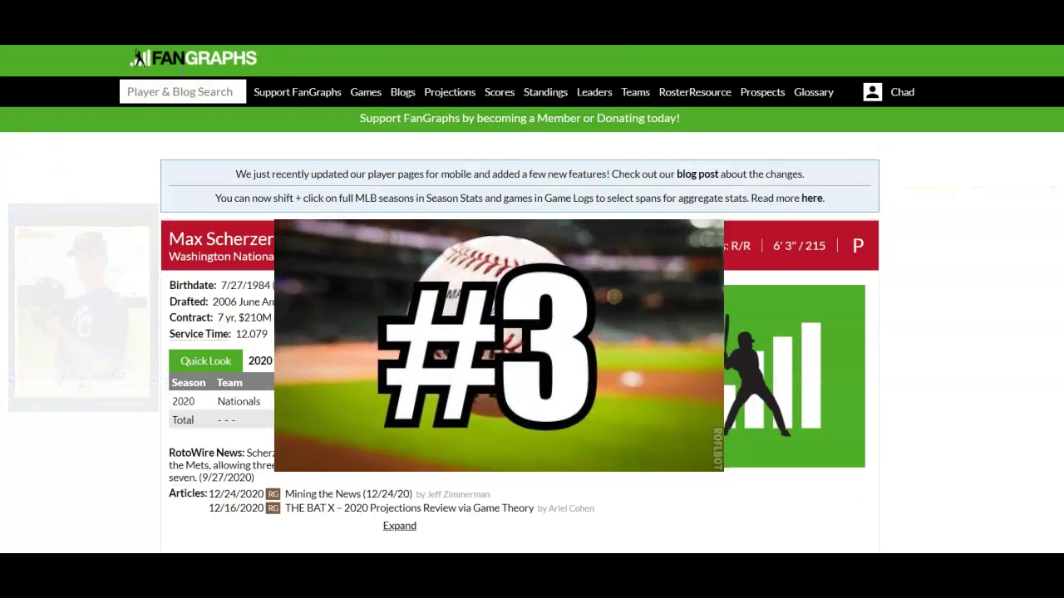
- Review the yearly pitching statistics on the player pages of Max Scherzer, Justin Verlander and Clayton Kershaw
{"action": "scroll", "coordinate": [736, 308], "scroll_direction": "down", "scroll_amount": 10}
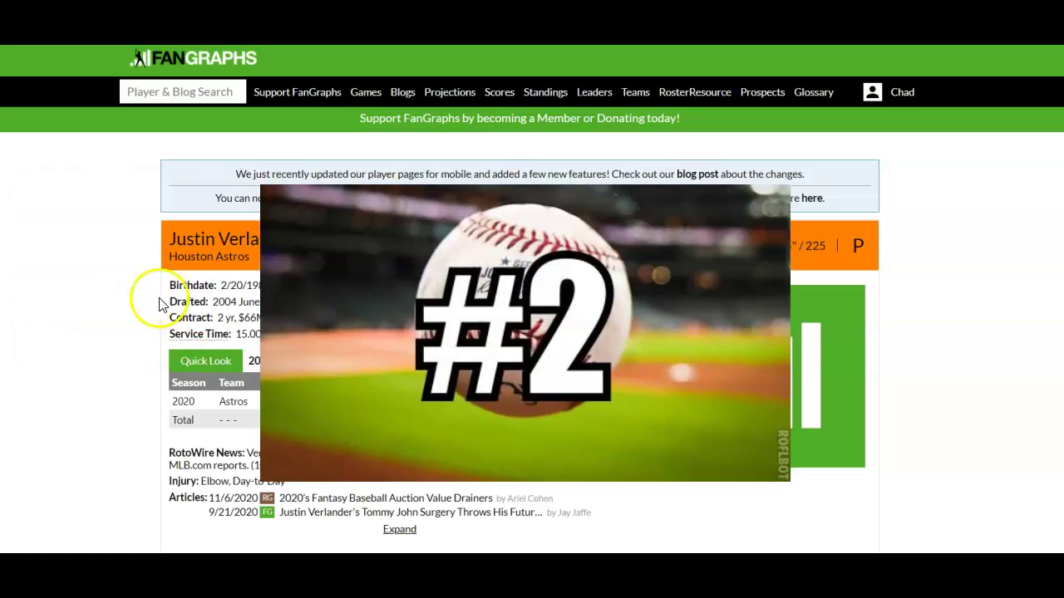
{"action": "scroll", "coordinate": [102, 276], "scroll_direction": "down", "scroll_amount": 9}
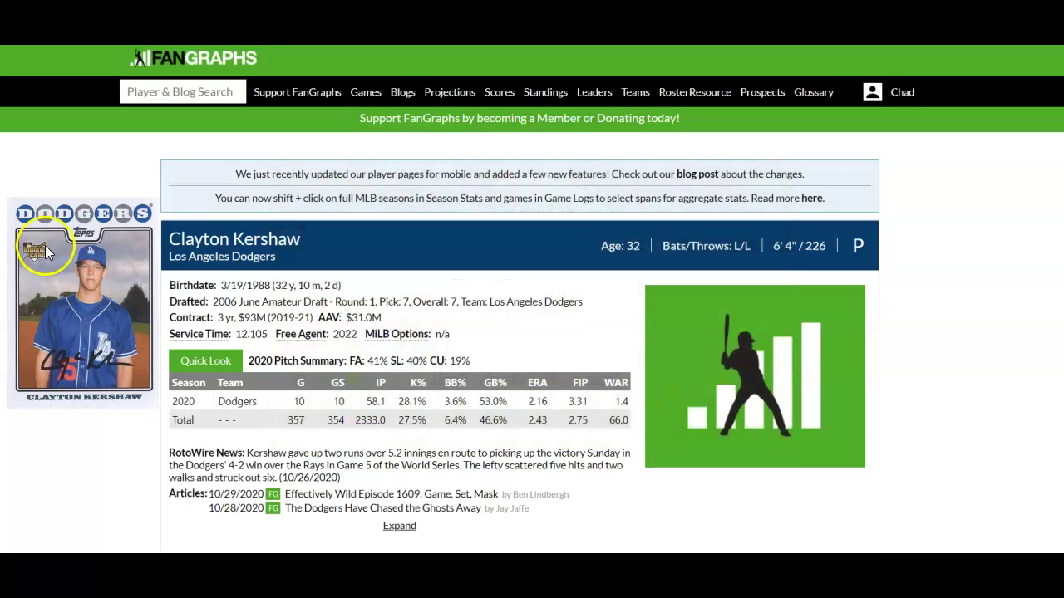
{"action": "scroll", "coordinate": [53, 237], "scroll_direction": "down", "scroll_amount": 10}
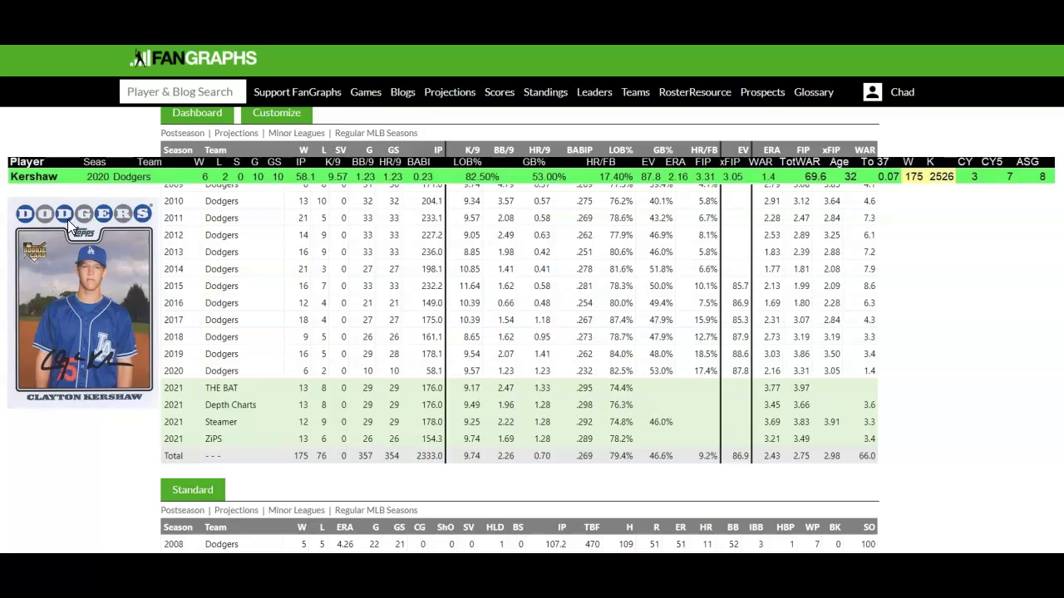
{"action": "left_click", "coordinate": [294, 239]}
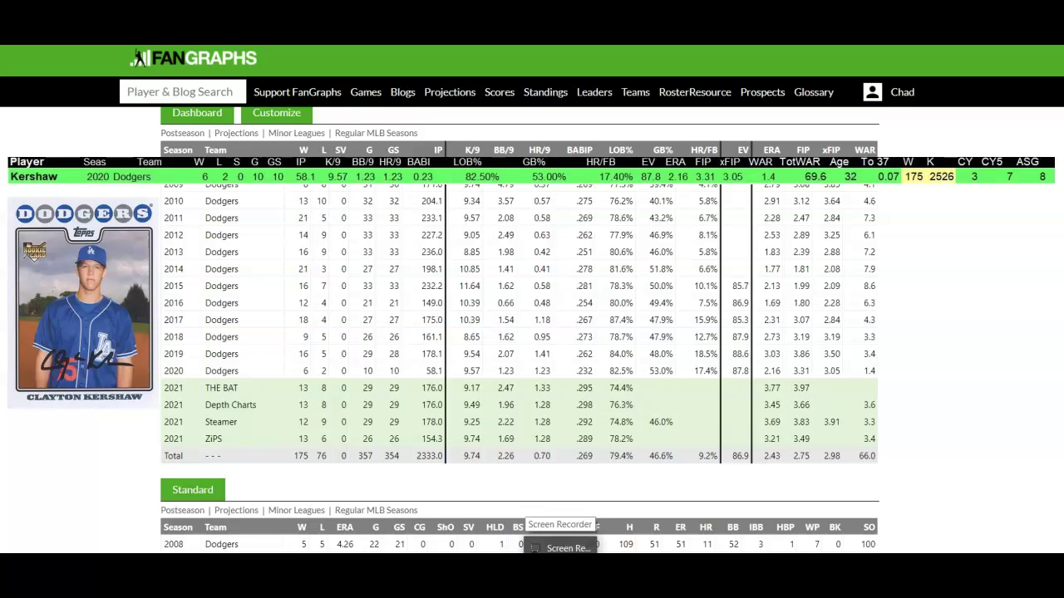
- Switch to the pitcher comparison spreadsheet in Excel and look over the entries for Kershaw, Berrios and Flaherty
{"action": "key", "text": "alt+Tab"}
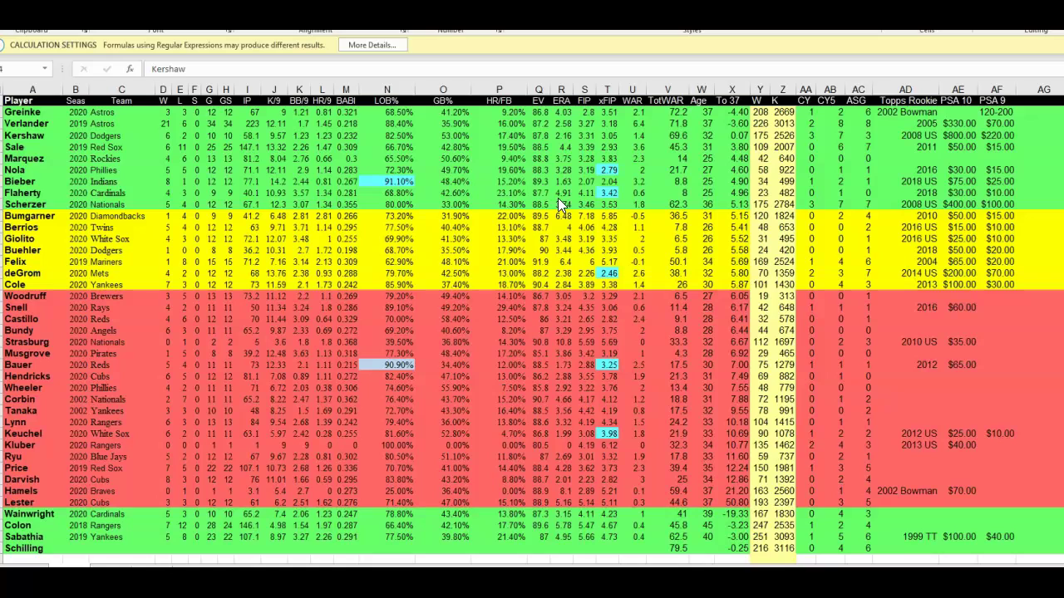
{"action": "left_click", "coordinate": [37, 272]}
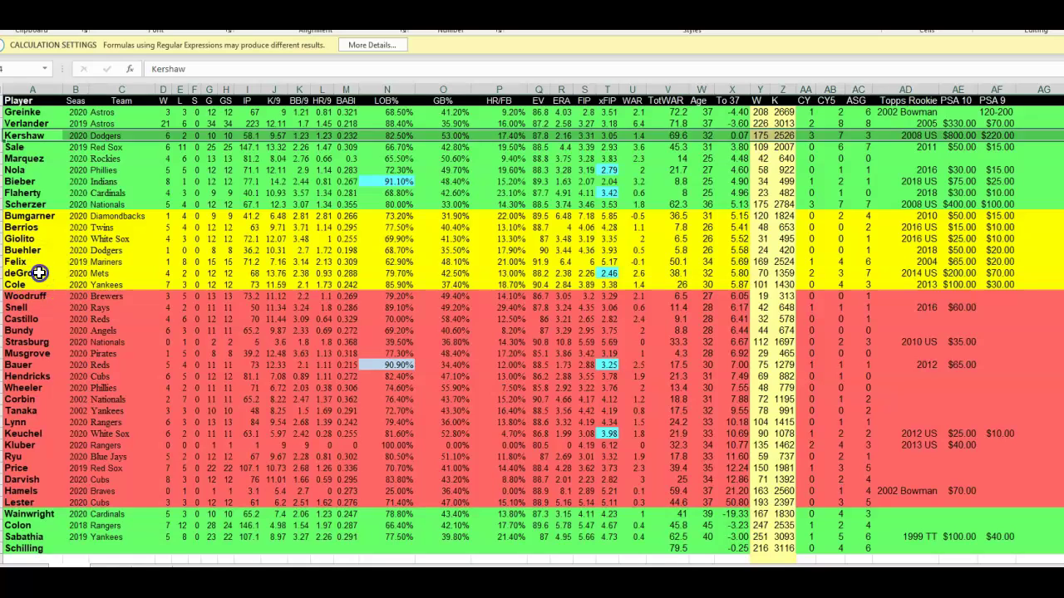
{"action": "left_click", "coordinate": [33, 228]}
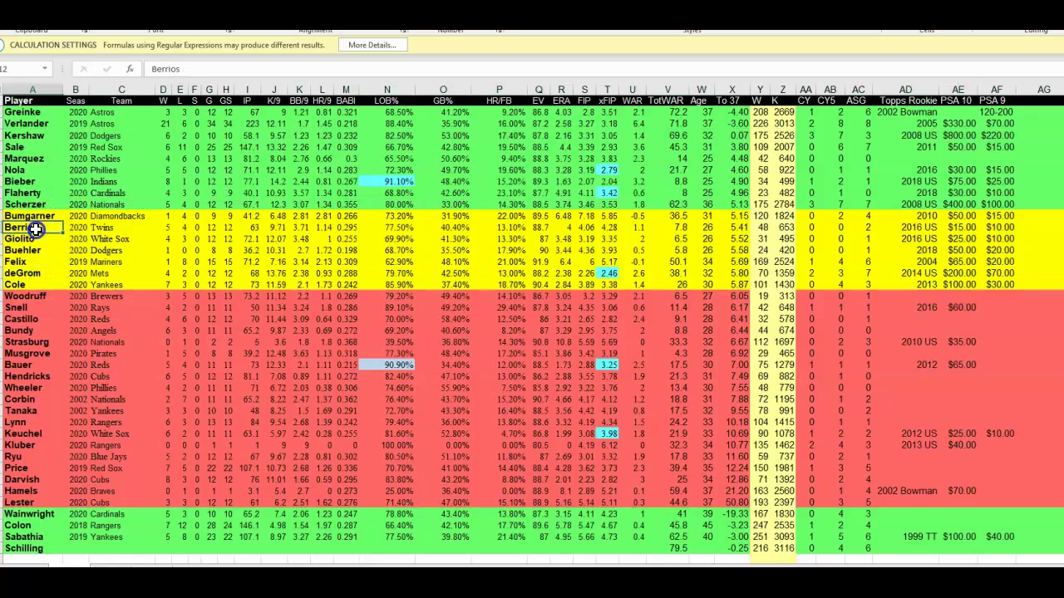
{"action": "left_click", "coordinate": [33, 193]}
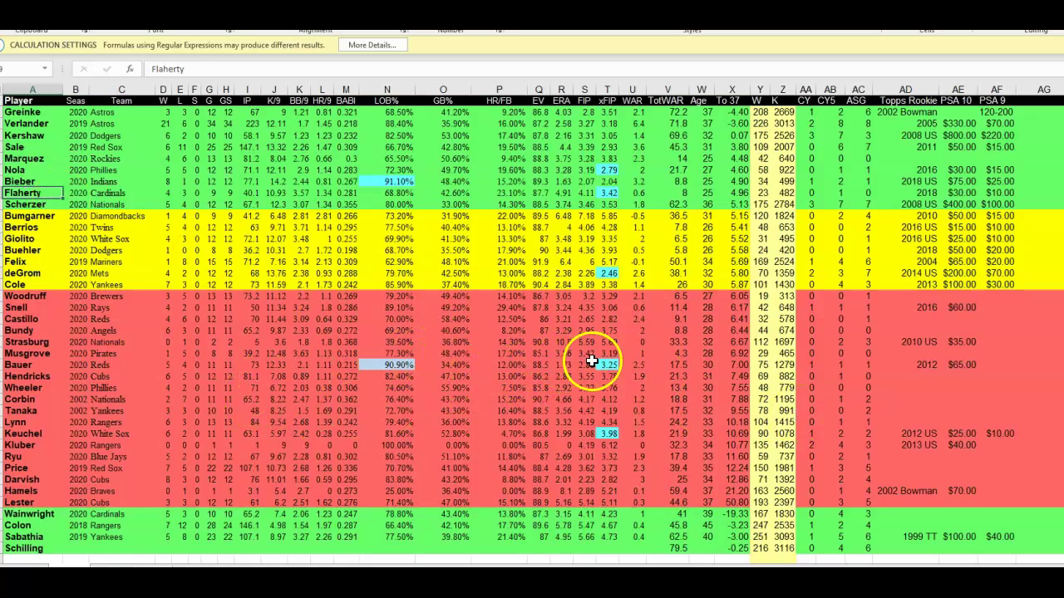
- Check the ERA, FIP and LOB% cells in Bauer's row
{"action": "left_click", "coordinate": [560, 367]}
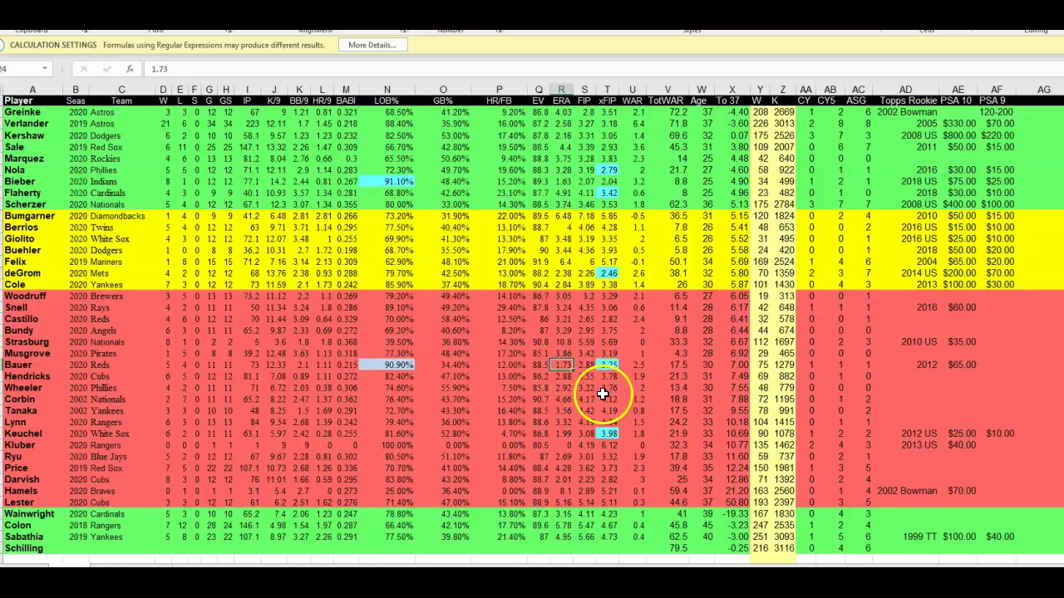
{"action": "left_click", "coordinate": [609, 365]}
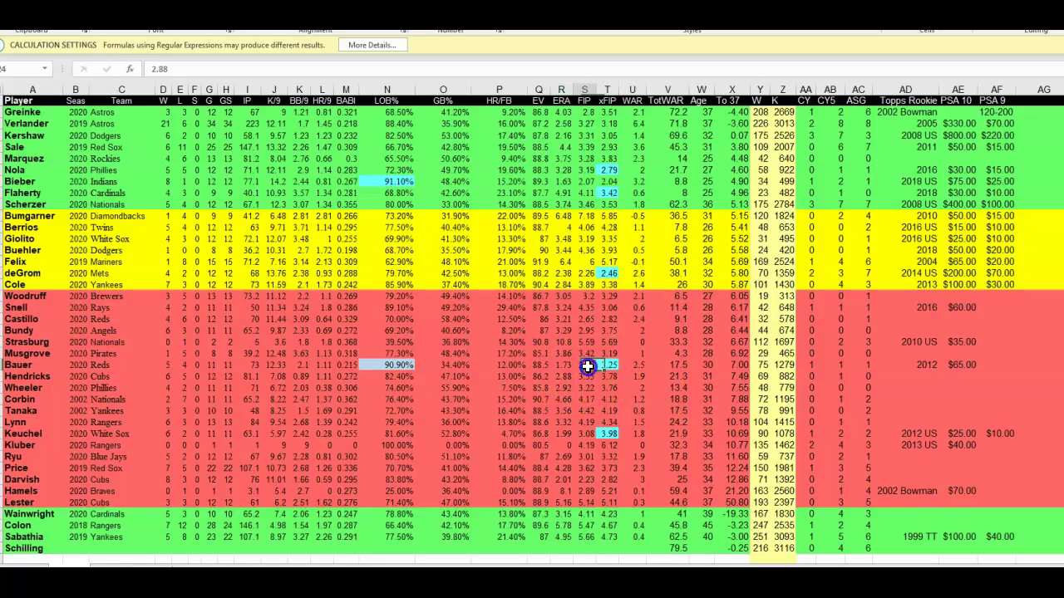
{"action": "left_click", "coordinate": [391, 365]}
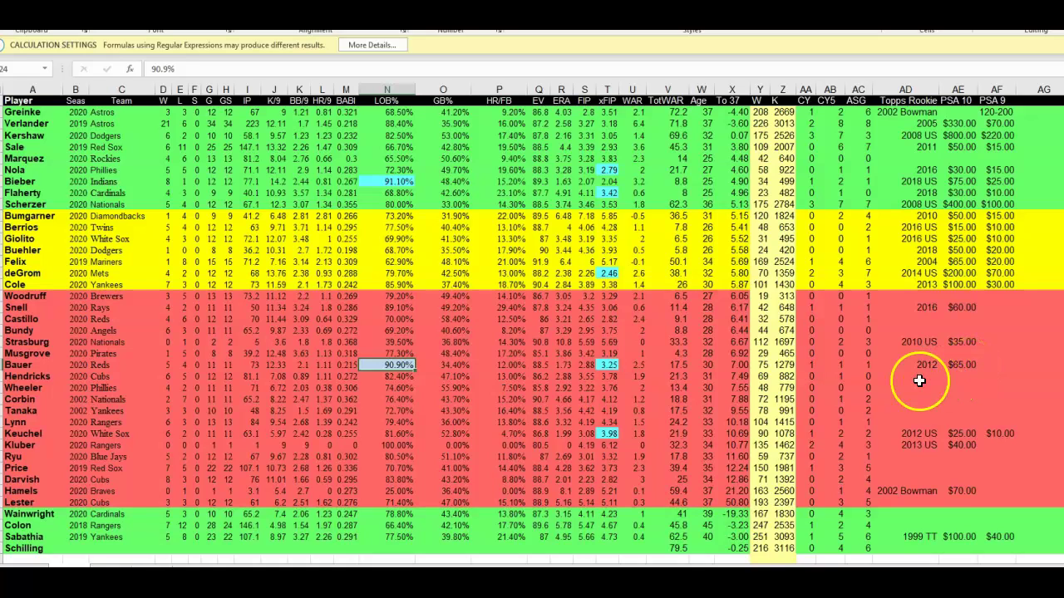
- Inspect Strasburg's xFIP, age, To 37 formula, wins, strikeouts, CY5 count and PSA 10 price
{"action": "left_click", "coordinate": [613, 343]}
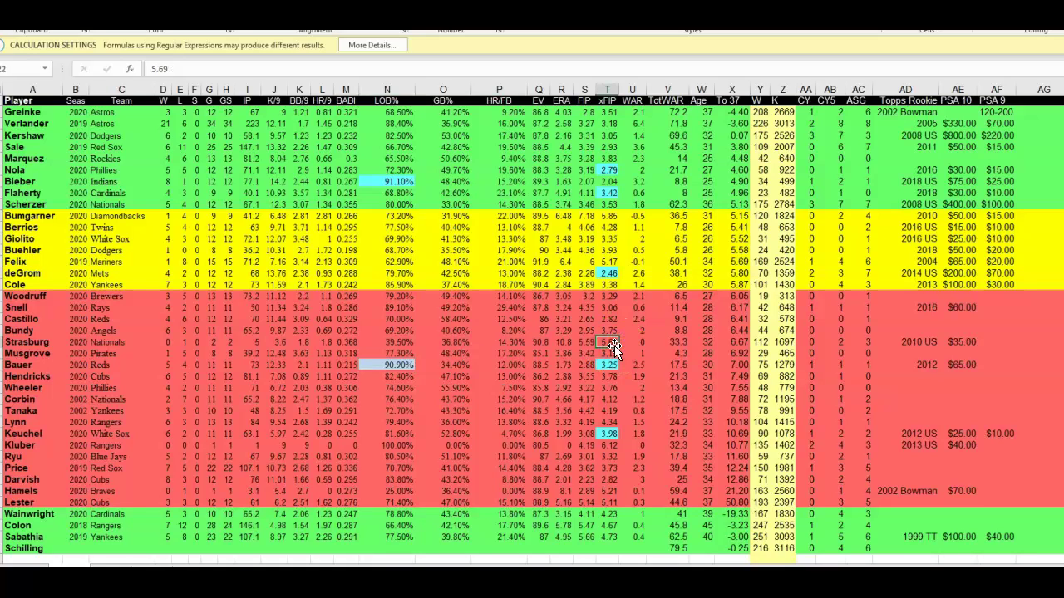
{"action": "left_click", "coordinate": [707, 342]}
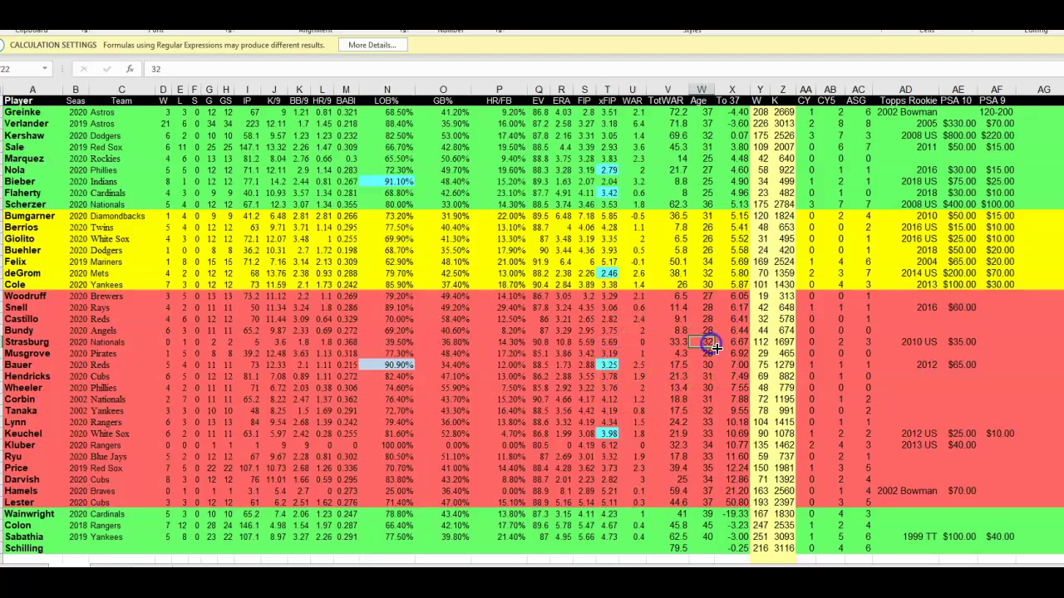
{"action": "left_click", "coordinate": [736, 342]}
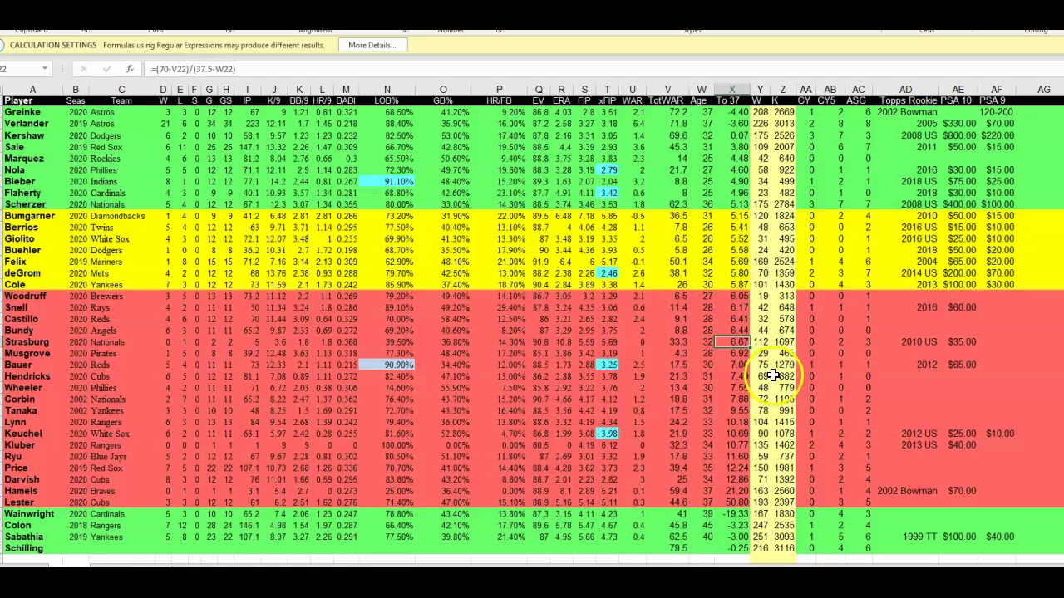
{"action": "left_click", "coordinate": [760, 342]}
{"action": "left_click", "coordinate": [781, 342]}
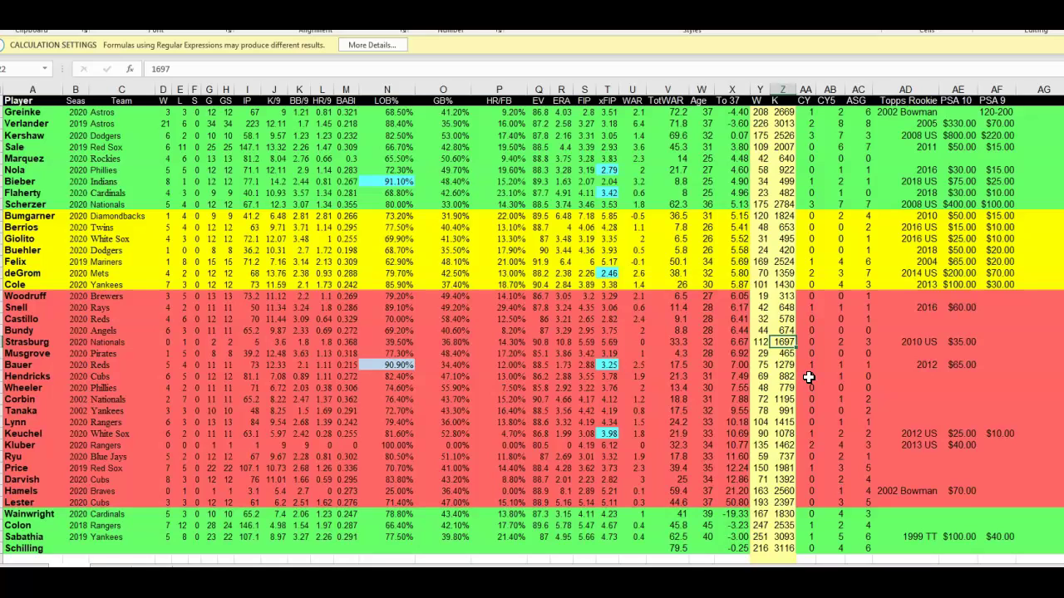
{"action": "left_click", "coordinate": [835, 341]}
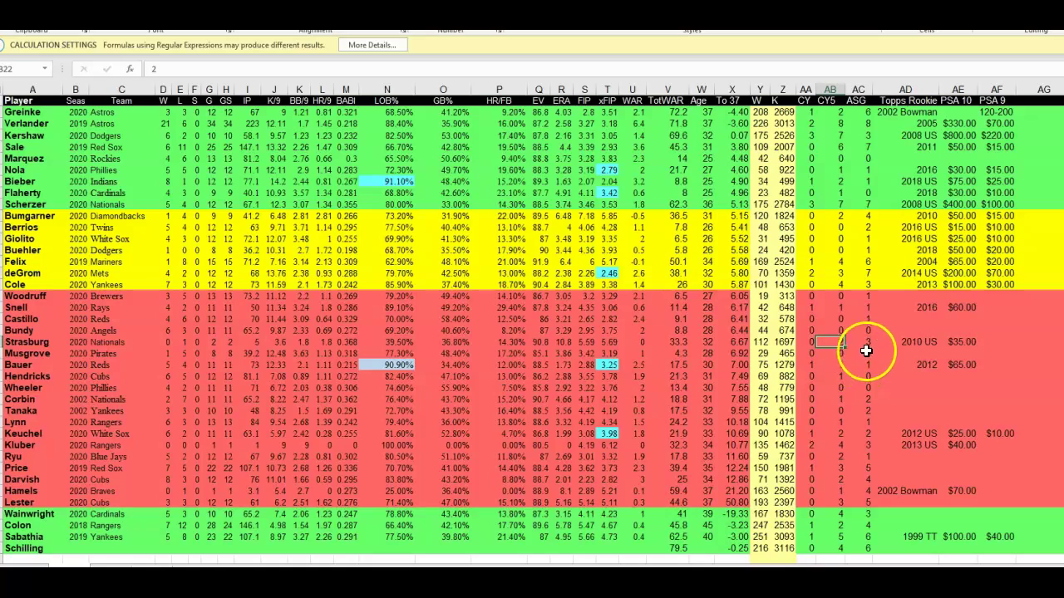
{"action": "left_click", "coordinate": [956, 343]}
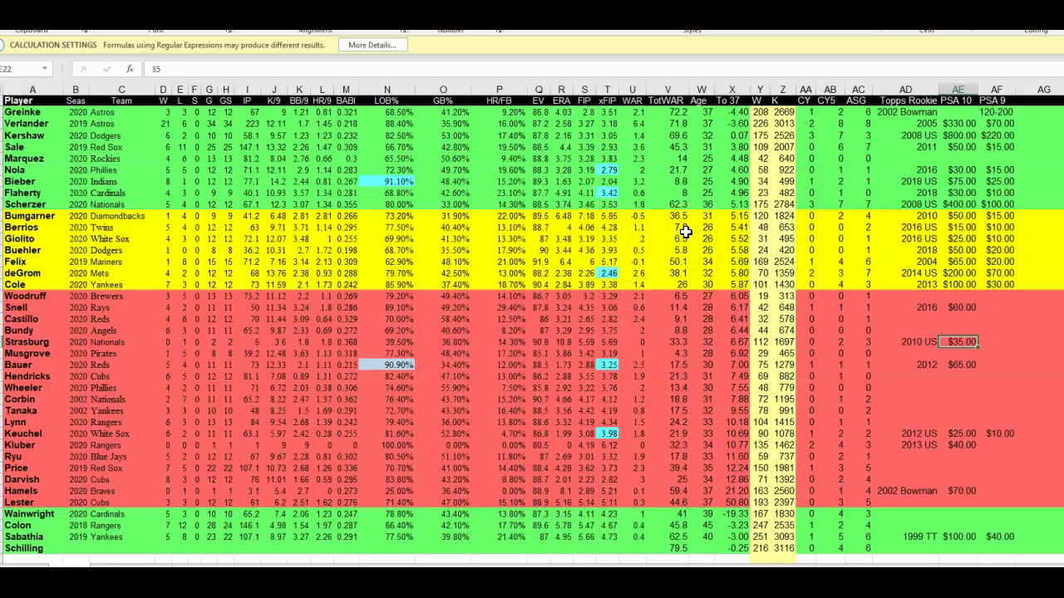
- Review Cole's PSA 10 and PSA 9 card prices below deGrom's row, and recheck Strasburg's age
{"action": "left_click", "coordinate": [22, 273]}
{"action": "left_click", "coordinate": [25, 285]}
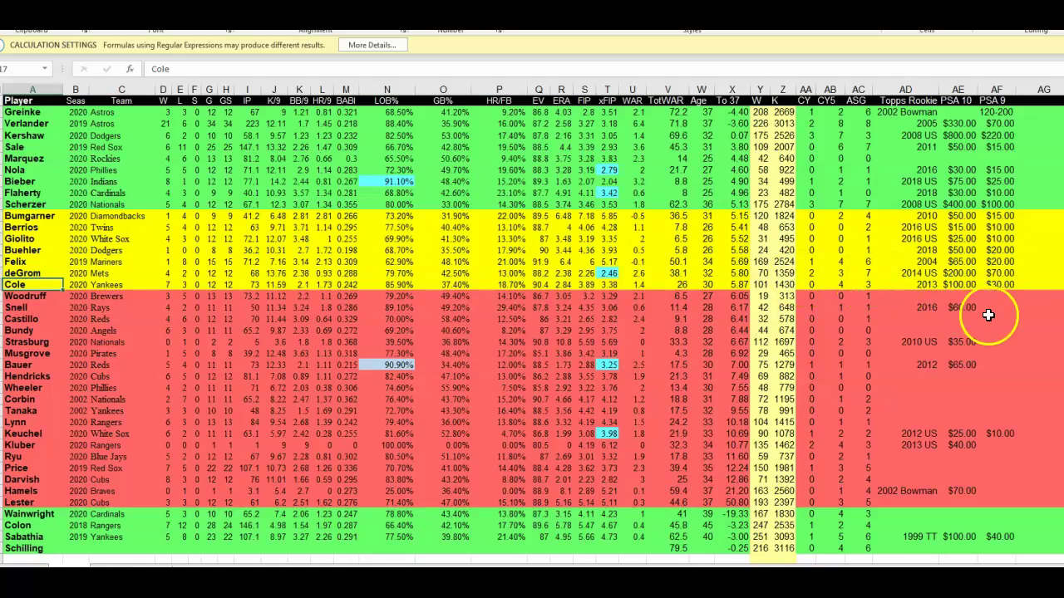
{"action": "left_click", "coordinate": [967, 285]}
{"action": "left_click", "coordinate": [1010, 284]}
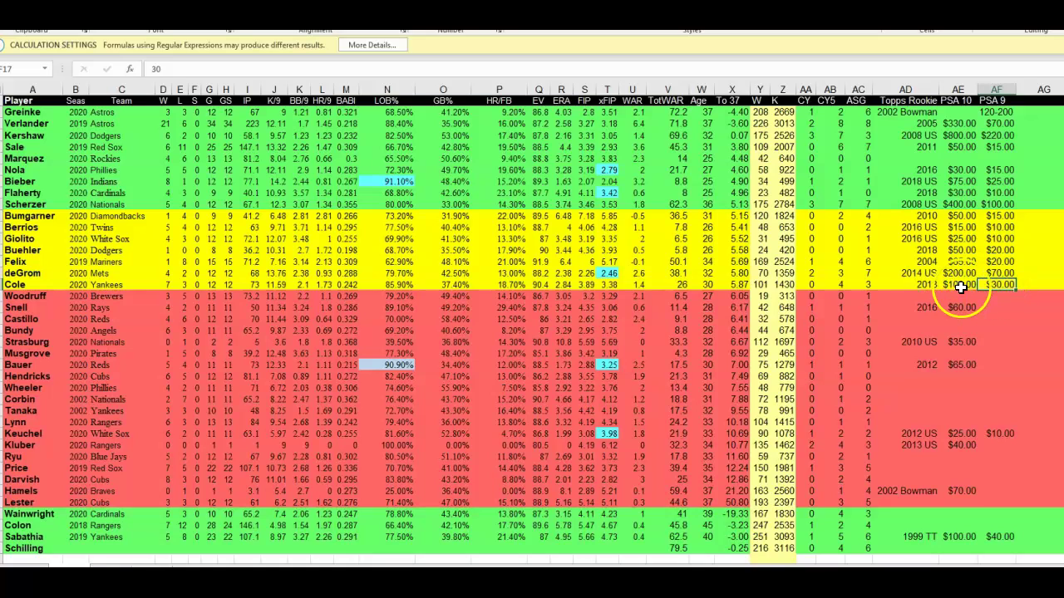
{"action": "left_click", "coordinate": [961, 284]}
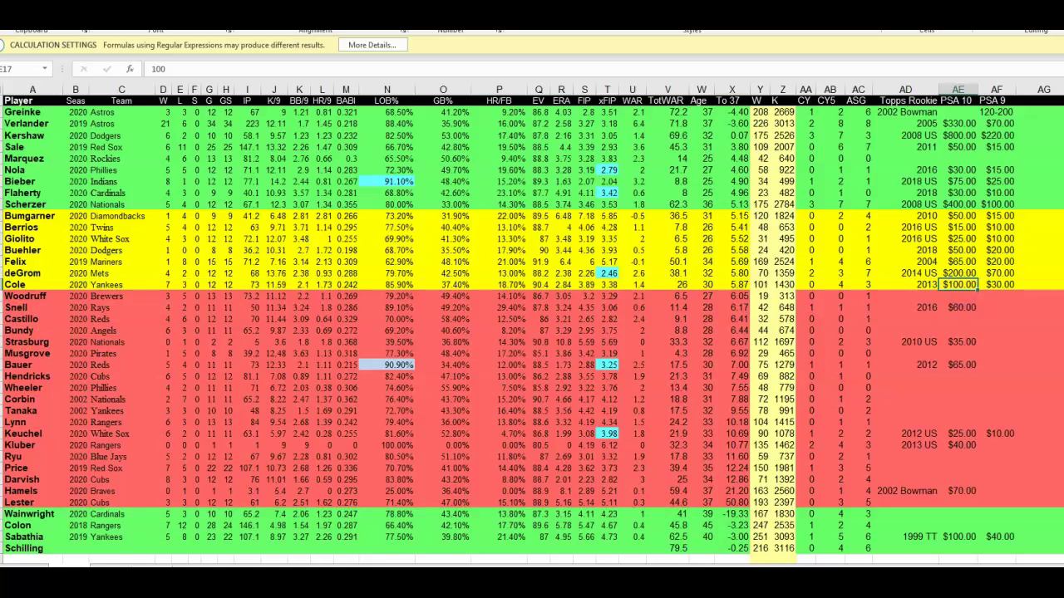
{"action": "left_click", "coordinate": [702, 341]}
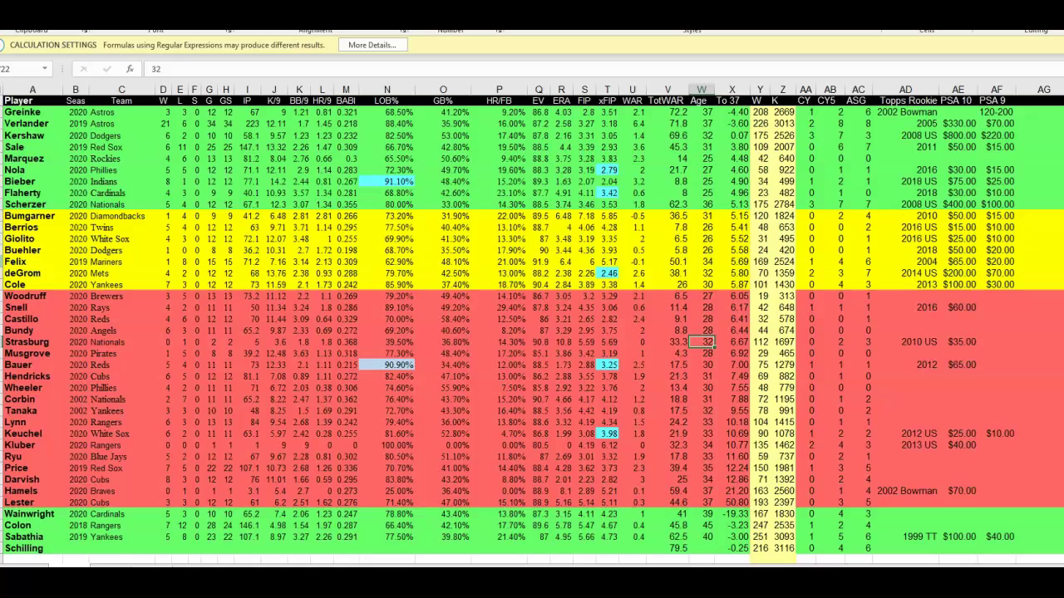
- Examine the Felix row, checking its total WAR, age and PSA 10 rookie card price
{"action": "left_click", "coordinate": [15, 261]}
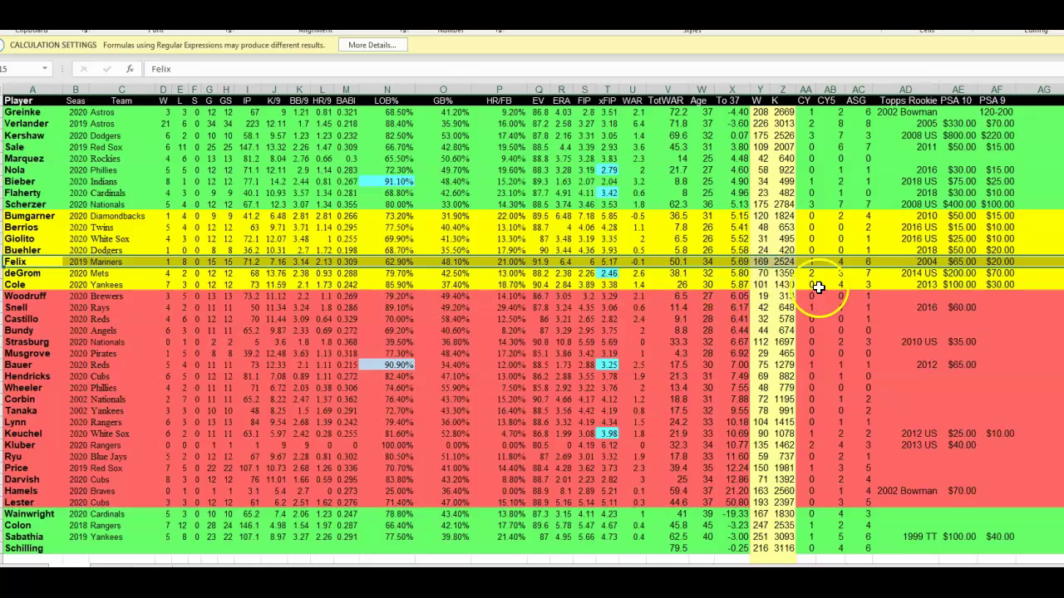
{"action": "left_click", "coordinate": [673, 262]}
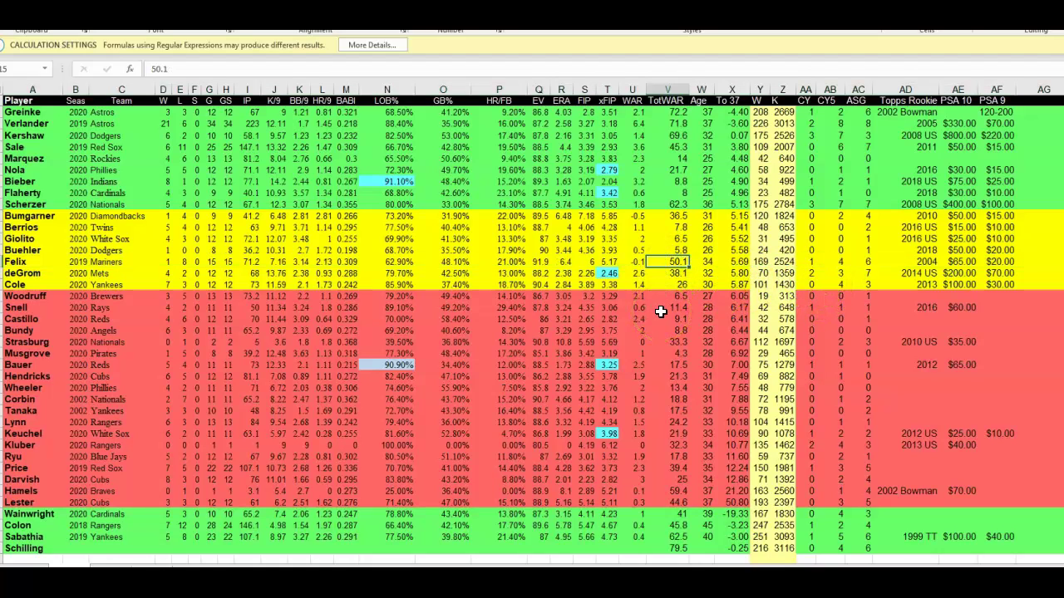
{"action": "left_click", "coordinate": [700, 262]}
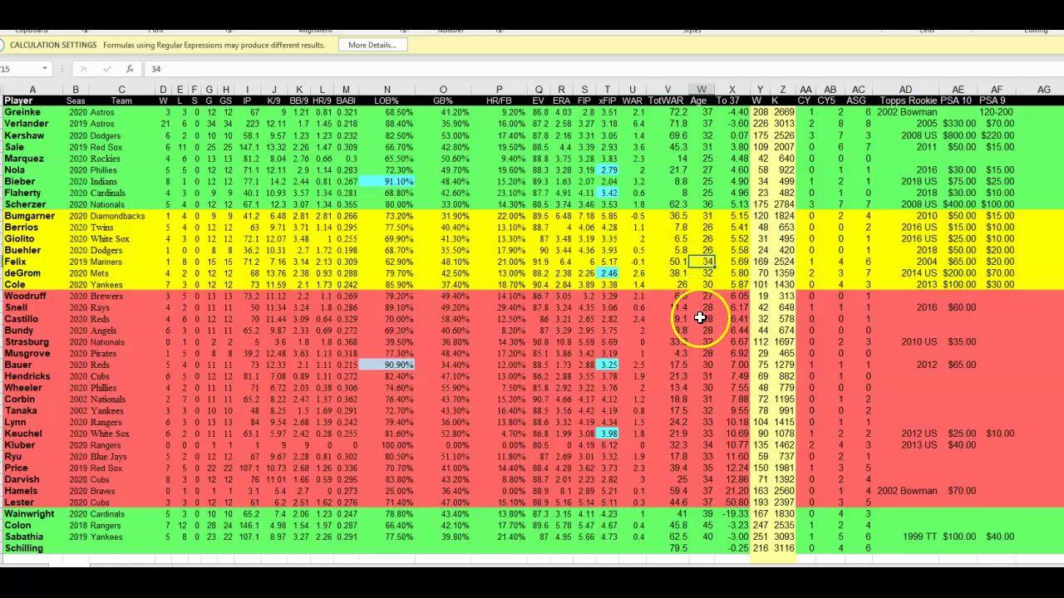
{"action": "left_click", "coordinate": [670, 262]}
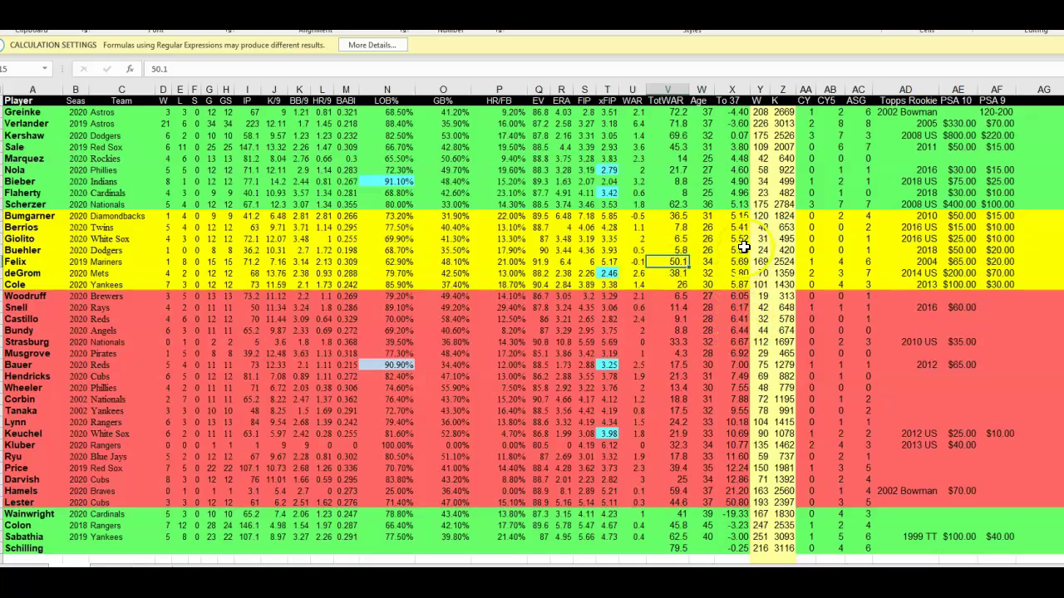
{"action": "left_click", "coordinate": [962, 263]}
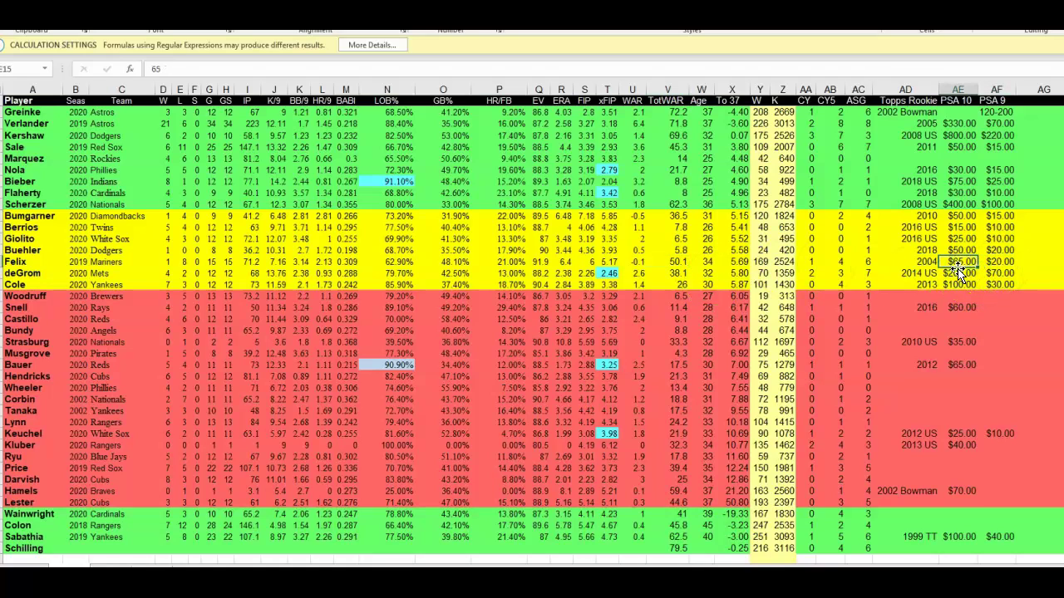
- Check Felix's xFIP, Topps rookie year and PSA 10 price
{"action": "left_click", "coordinate": [610, 263]}
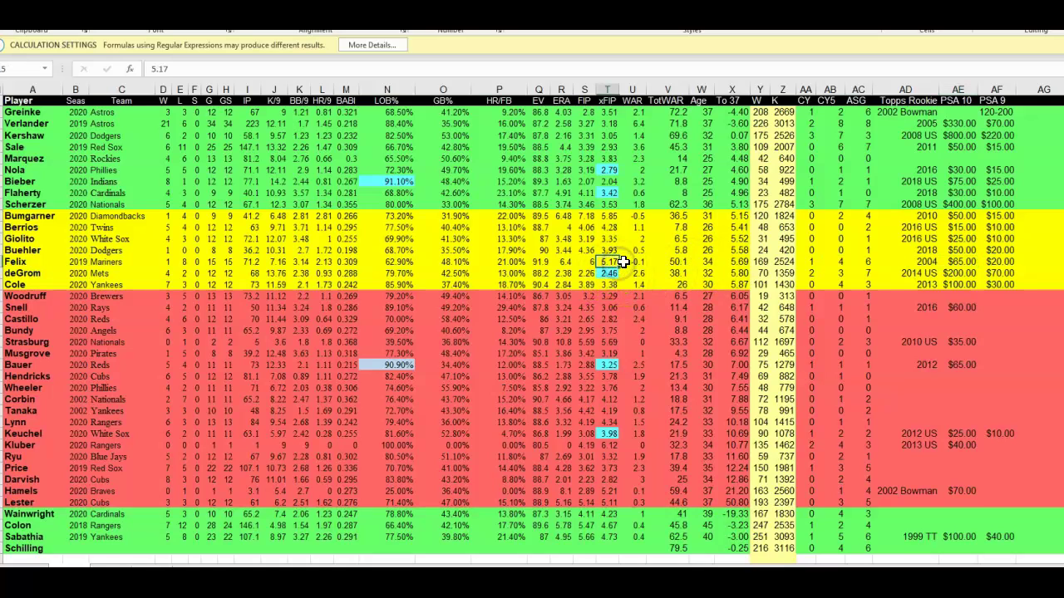
{"action": "left_click", "coordinate": [927, 264]}
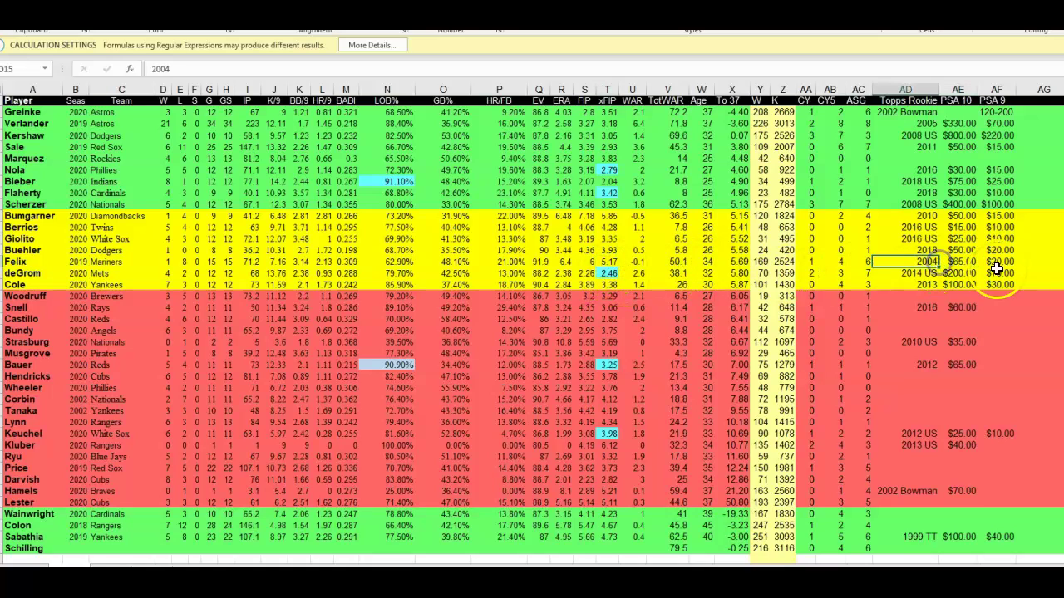
{"action": "left_click", "coordinate": [958, 262]}
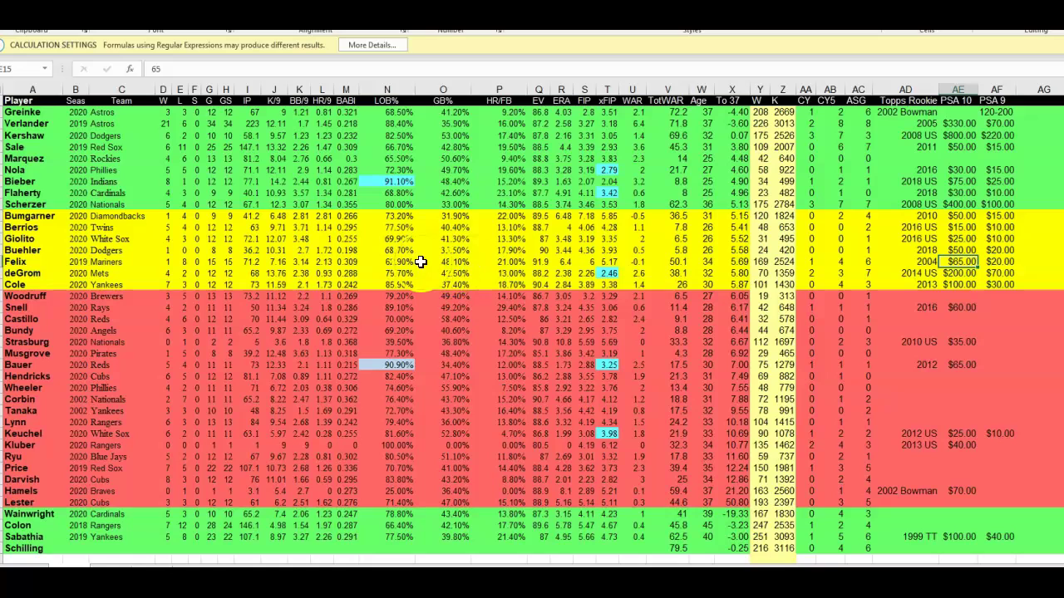
- Review the full rows from Buehler up to Scherzer, ending on Bumgarner's row and its rookie card prices
{"action": "left_click", "coordinate": [89, 251]}
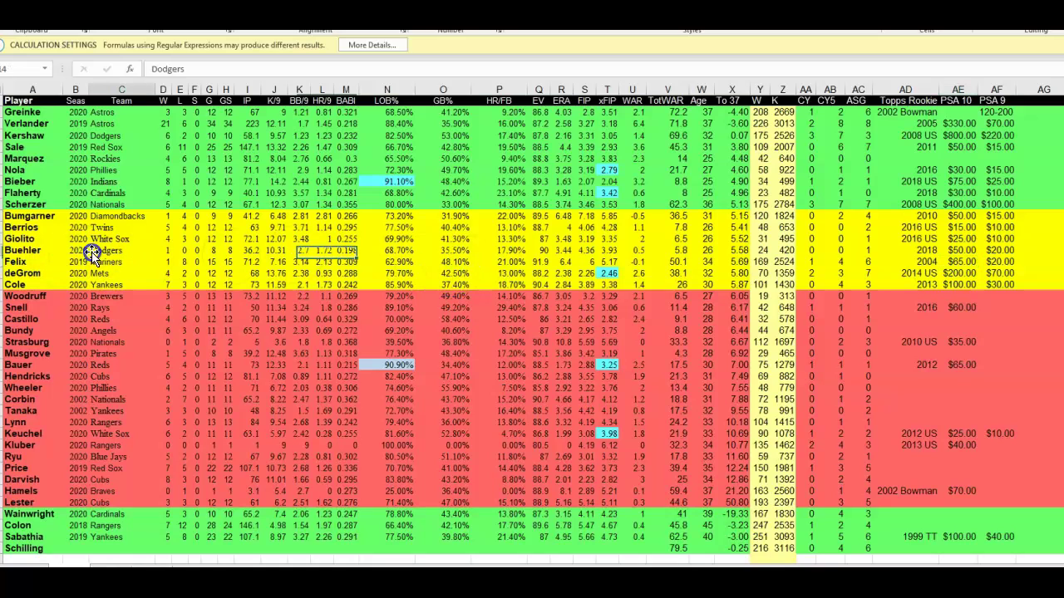
{"action": "left_click", "coordinate": [7, 251]}
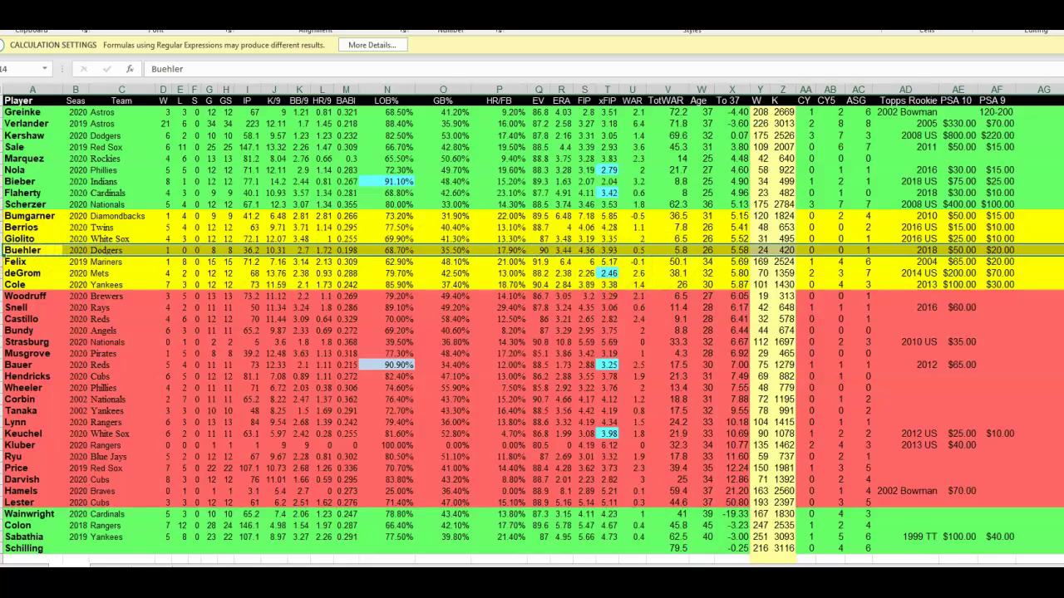
{"action": "left_click", "coordinate": [6, 227]}
{"action": "left_click", "coordinate": [6, 215]}
{"action": "left_click", "coordinate": [7, 204]}
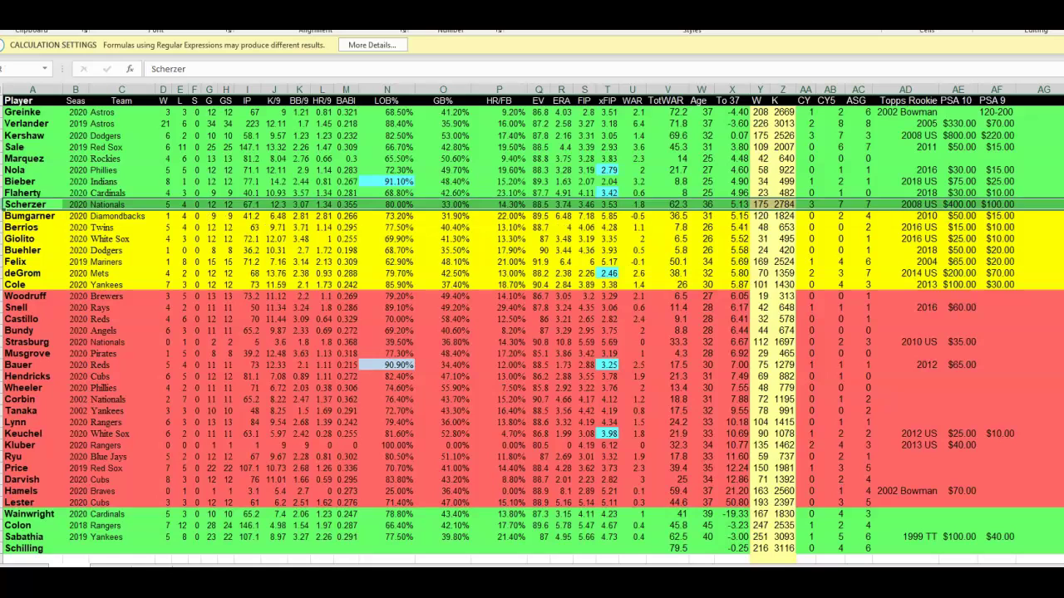
{"action": "left_click", "coordinate": [7, 215]}
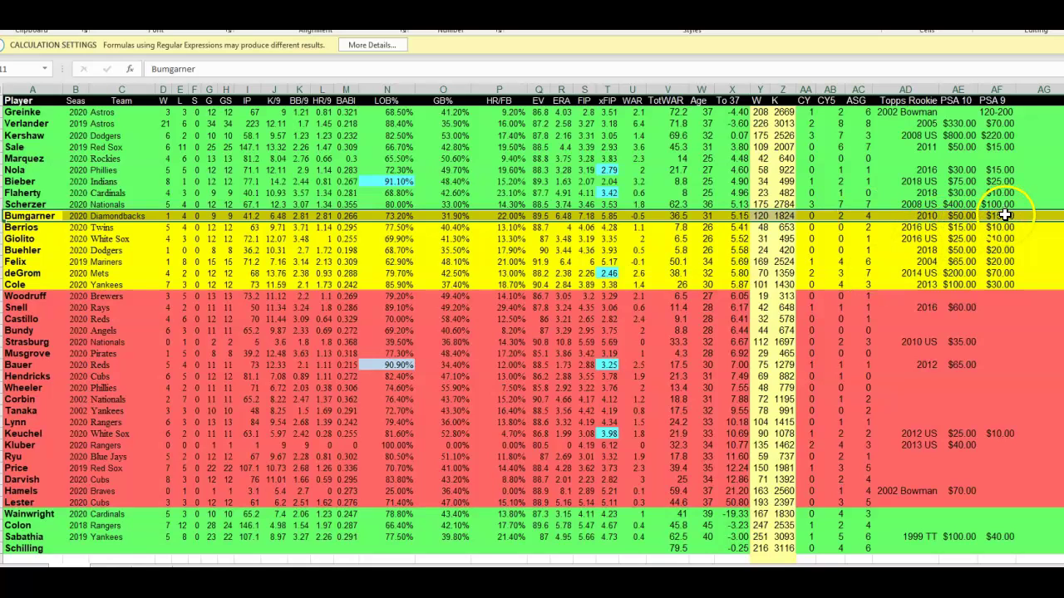
- Review Nola's row and PSA 9 price, along with Scherzer's age and Sale's PSA 9 price
{"action": "left_click", "coordinate": [208, 272]}
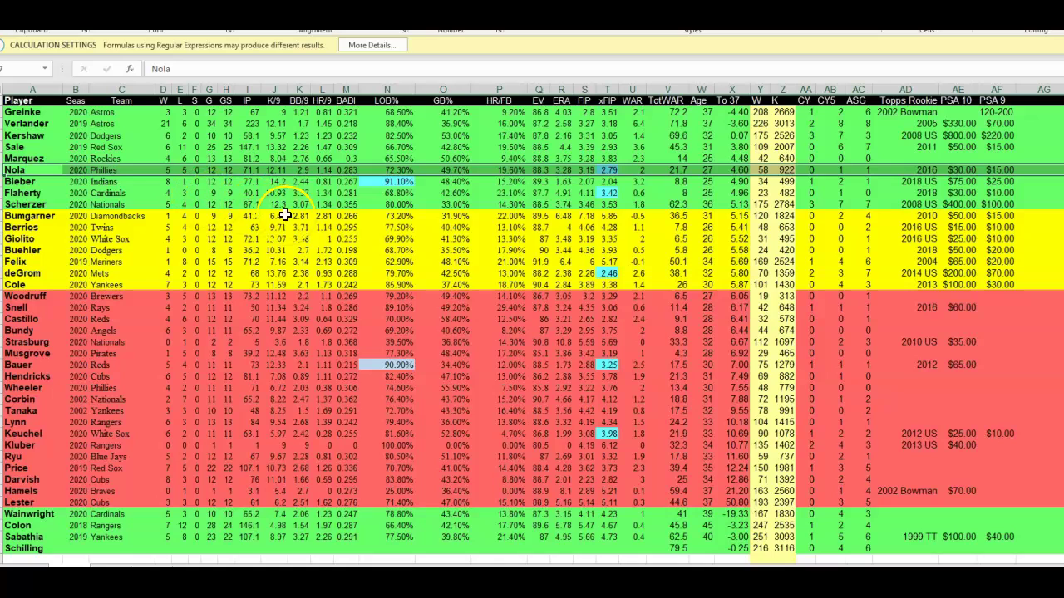
{"action": "left_click", "coordinate": [701, 204]}
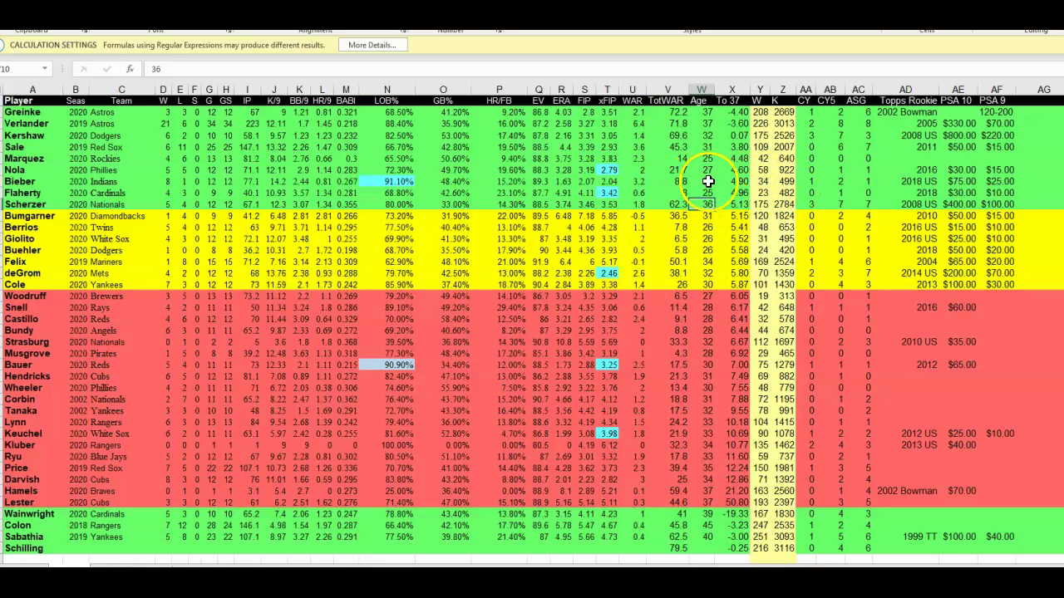
{"action": "left_click", "coordinate": [1002, 172]}
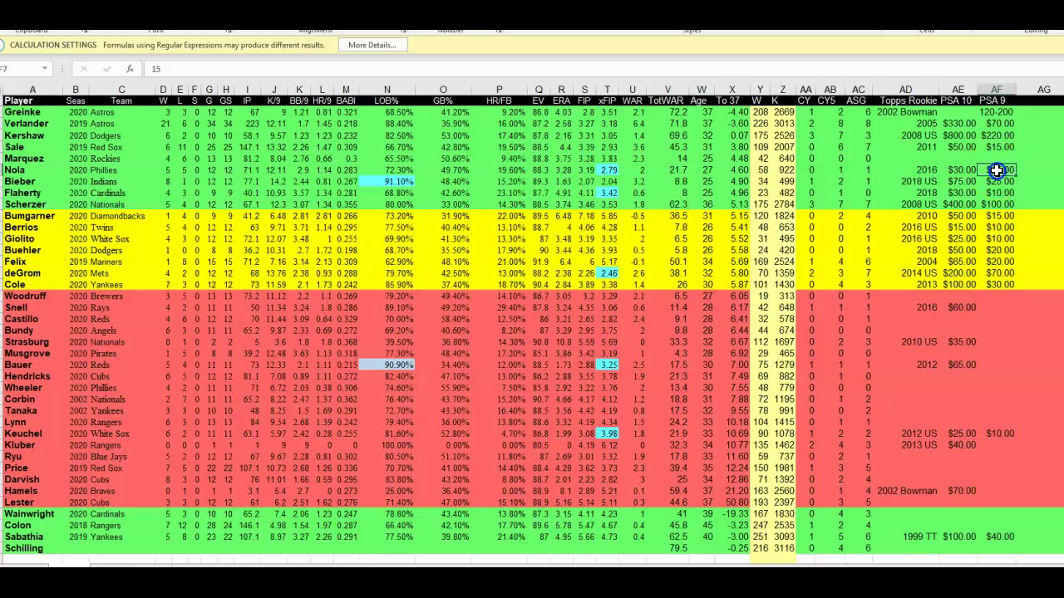
{"action": "left_click", "coordinate": [1002, 147]}
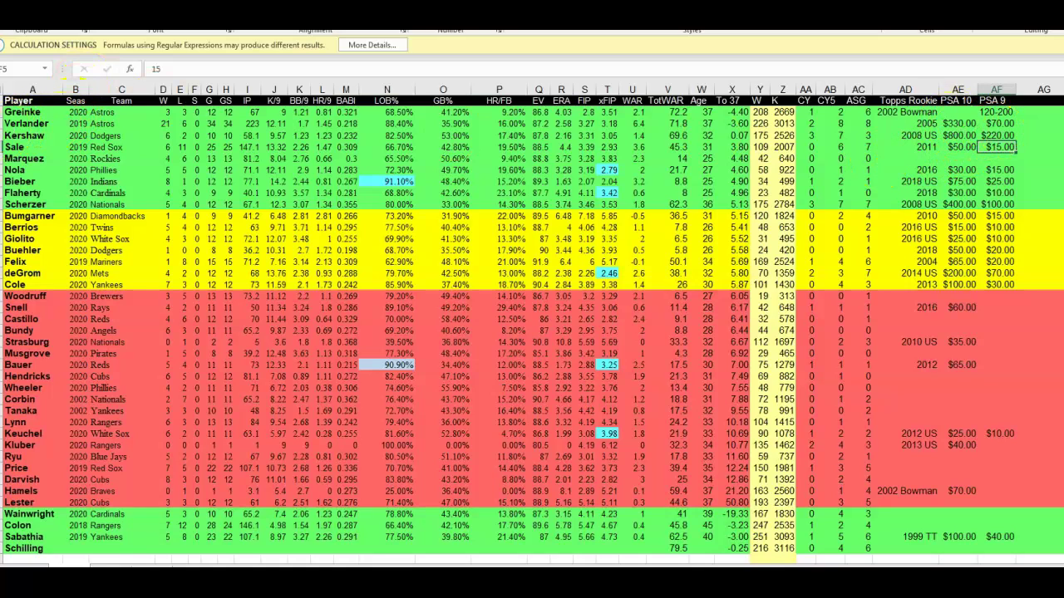
- Review Verlander's full row and compare the PSA 9 prices from Kershaw up to Greinke
{"action": "left_click", "coordinate": [1, 123]}
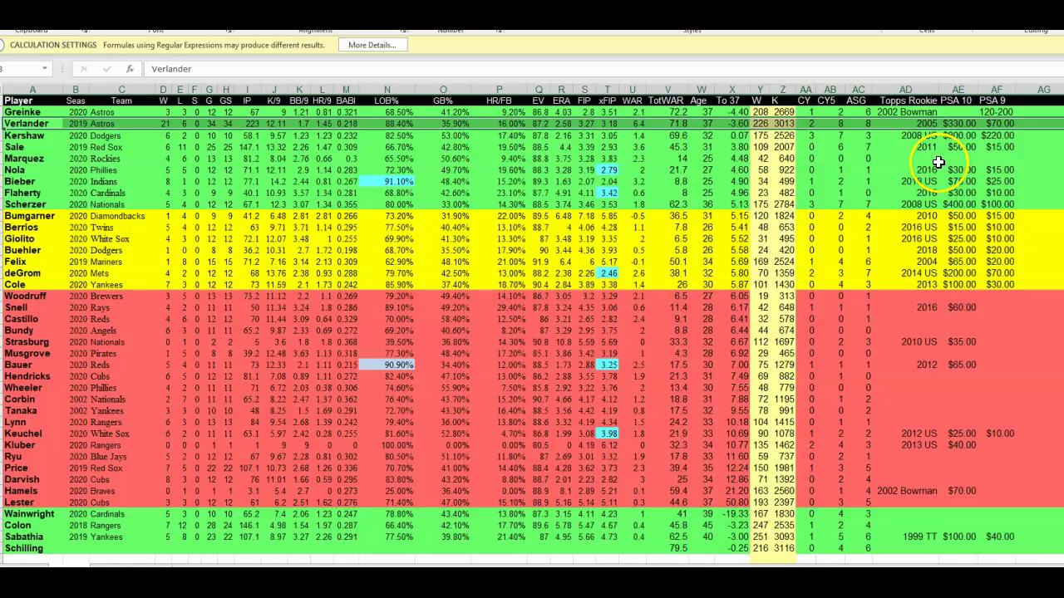
{"action": "left_click", "coordinate": [1004, 137]}
{"action": "key", "text": "Up"}
{"action": "key", "text": "Up"}
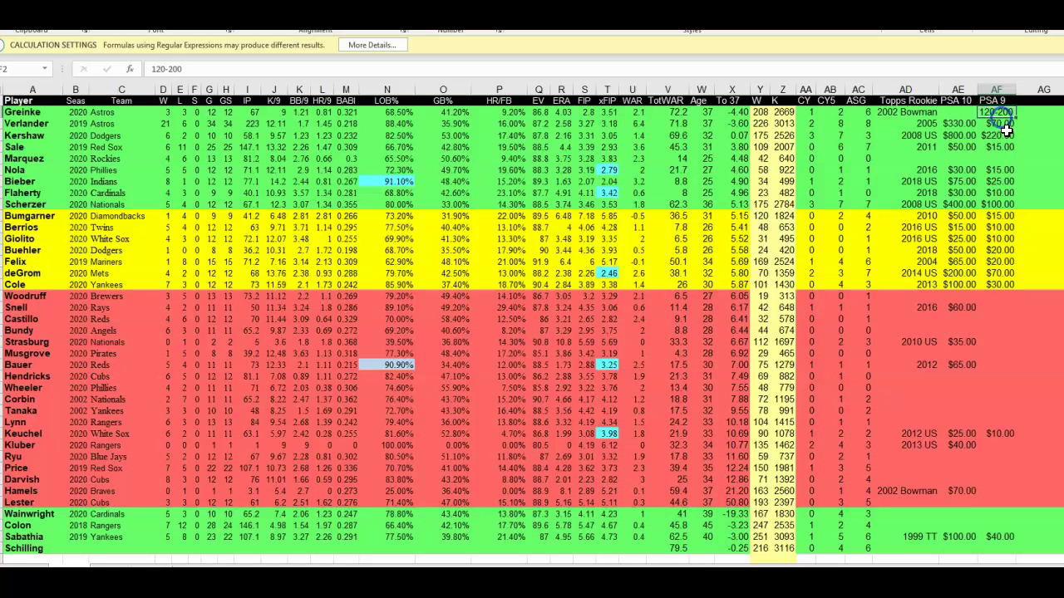
{"action": "left_click", "coordinate": [1022, 133]}
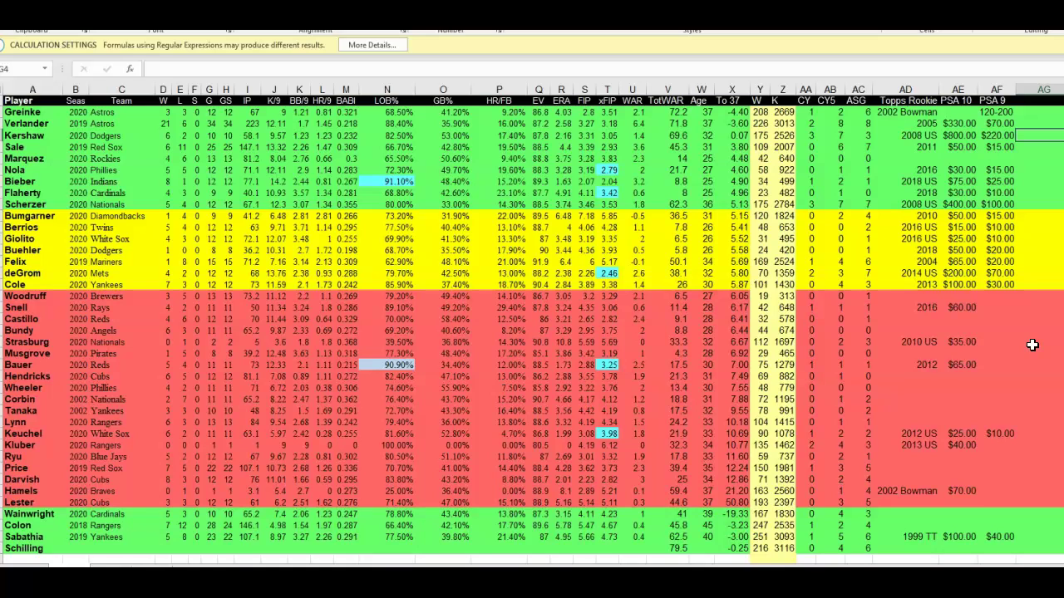
{"action": "left_click", "coordinate": [1049, 295]}
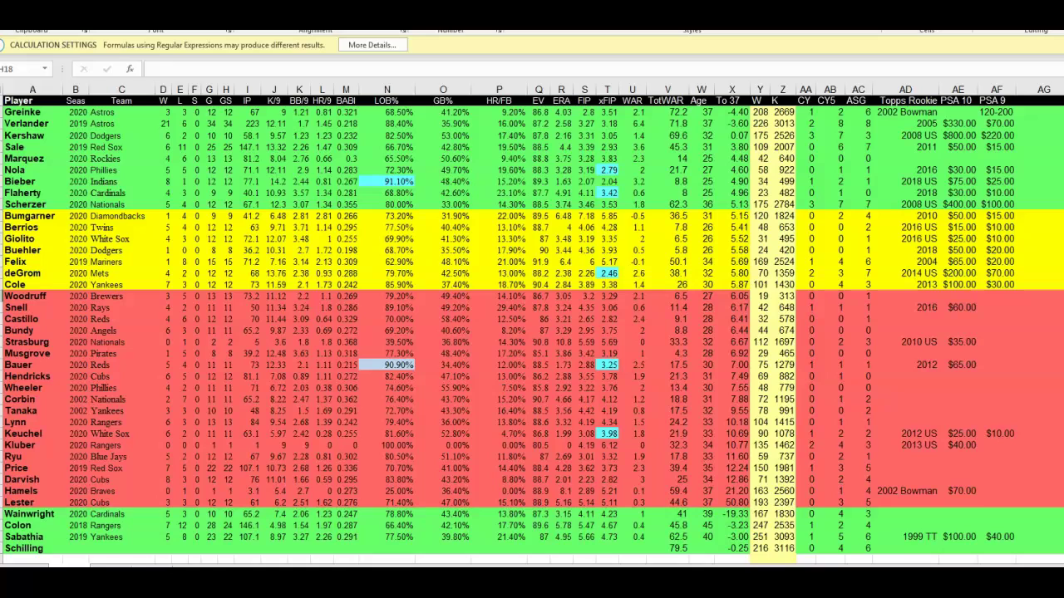